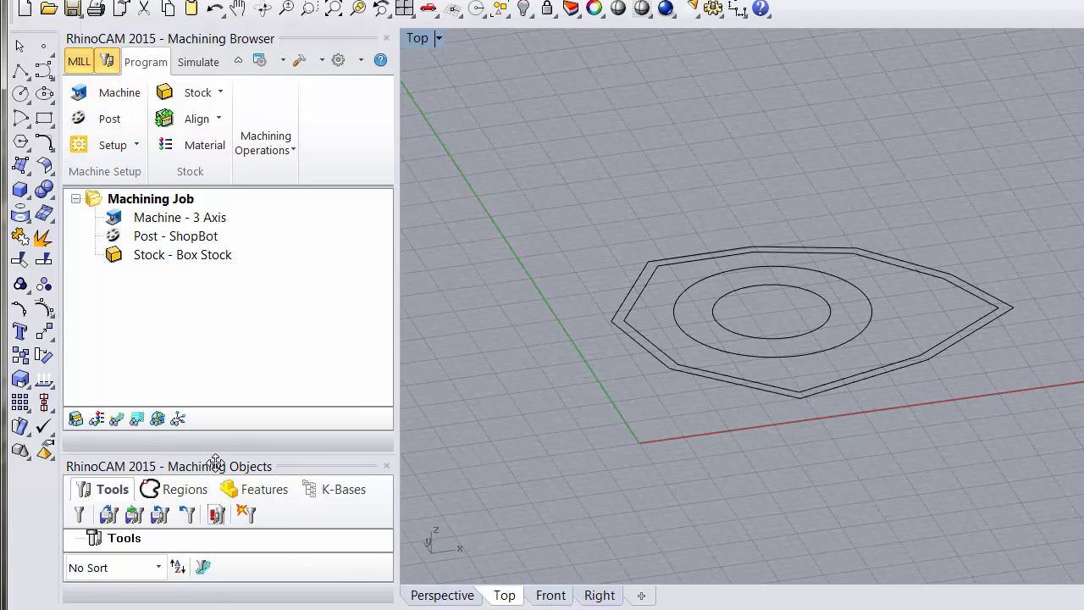
Enlarge the Machining Objects area and start creating a new cutting tool of the flat mill type
{"action": "left_click_drag", "start_coordinate": [214, 453], "coordinate": [218, 283]}
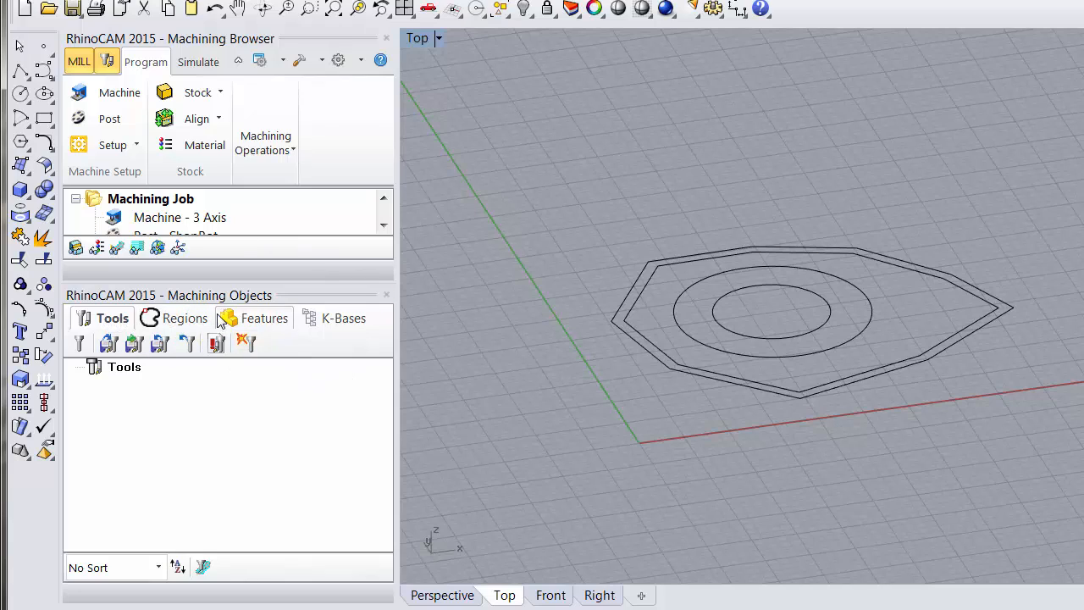
{"action": "left_click", "coordinate": [80, 343]}
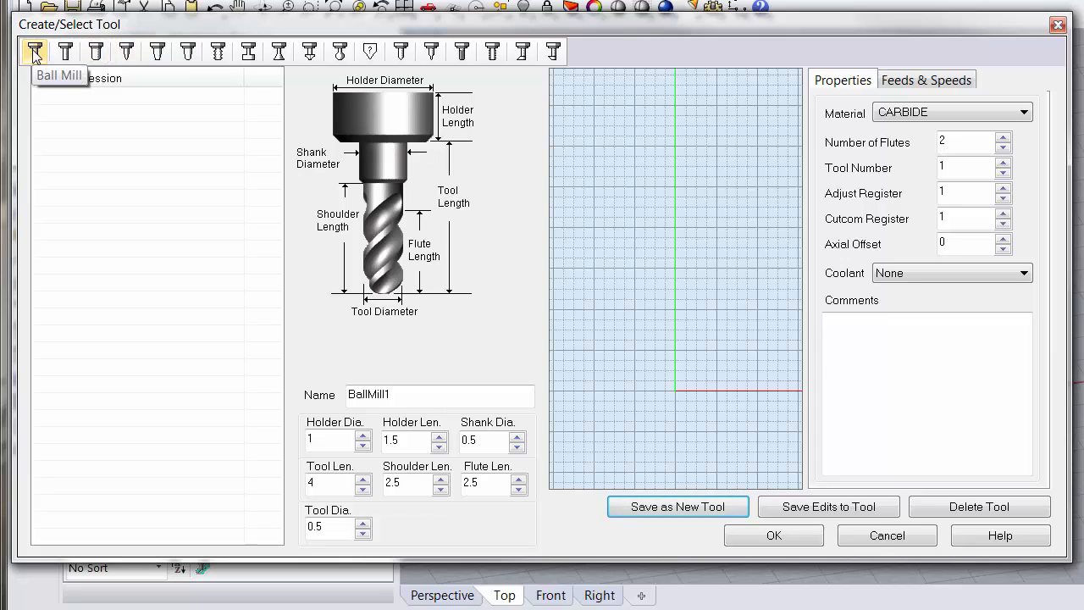
{"action": "left_click", "coordinate": [66, 54]}
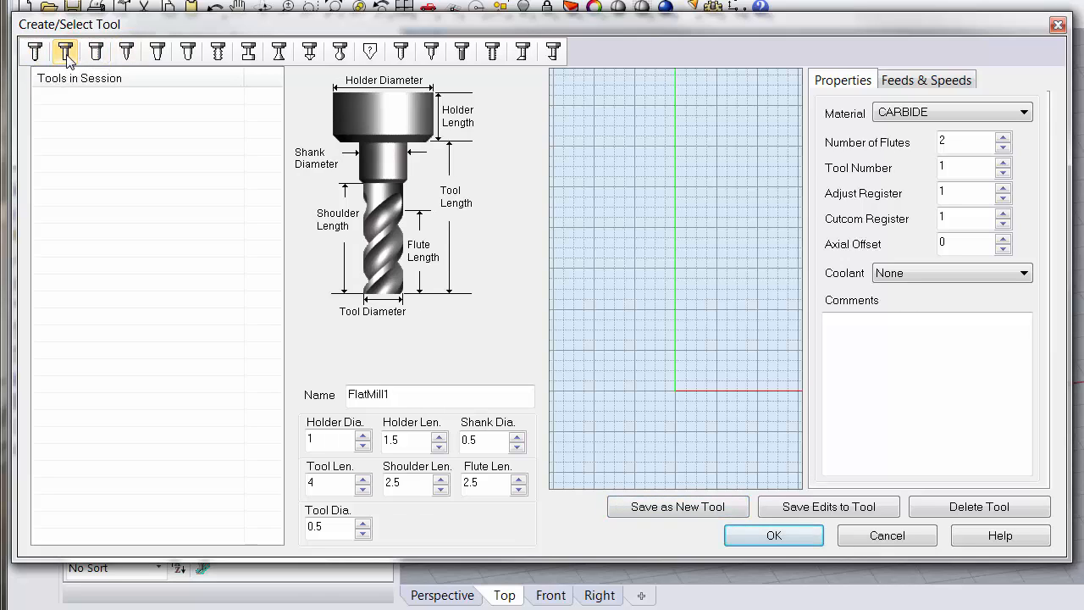
{"action": "left_click", "coordinate": [126, 54]}
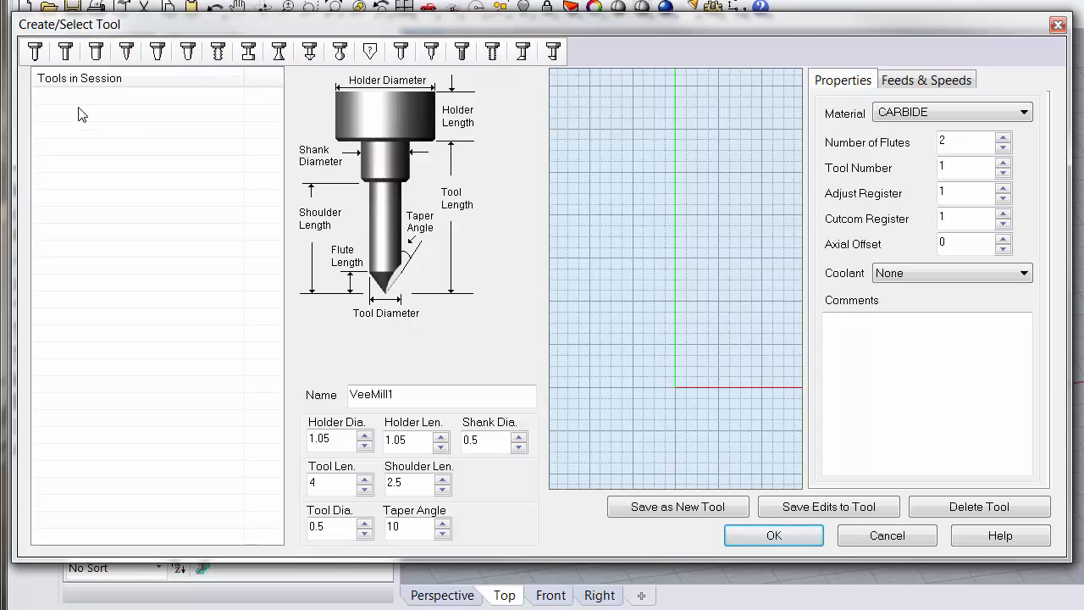
{"action": "left_click", "coordinate": [66, 53]}
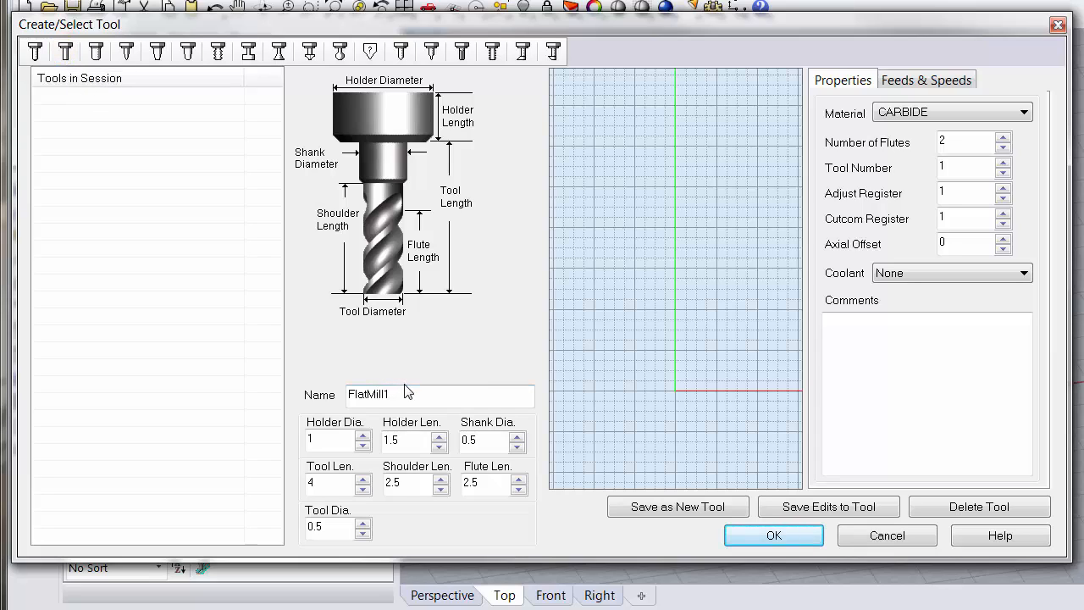
Name the new flat mill "SB end 250 MDF"
{"action": "left_click_drag", "start_coordinate": [401, 394], "coordinate": [347, 394]}
{"action": "key", "text": "BackSpace"}
{"action": "type", "text": "SB"}
{"action": "type", "text": "end 250"}
{"action": "type", "text": "MDF"}
Set the tool's holder diameter to 1.7 and its holder length to 0.8
{"action": "left_click", "coordinate": [324, 438]}
{"action": "type", "text": "."}
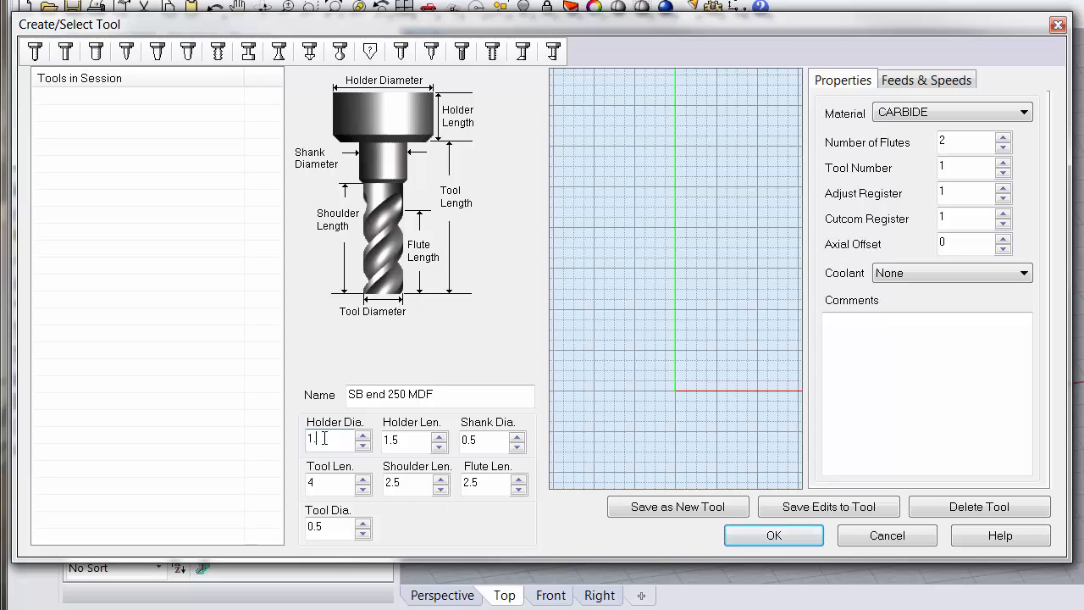
{"action": "type", "text": "7"}
{"action": "key", "text": "Tab"}
{"action": "type", "text": ".8"}
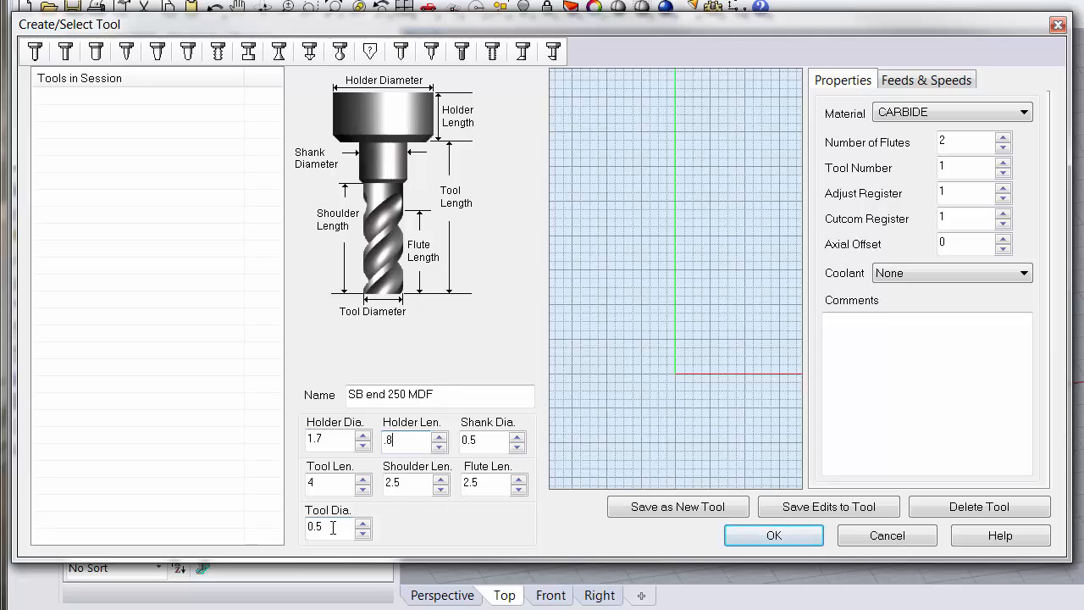
Set both the tool diameter and the shank diameter to 0.25
{"action": "left_click_drag", "start_coordinate": [334, 527], "coordinate": [316, 527]}
{"action": "type", "text": "25"}
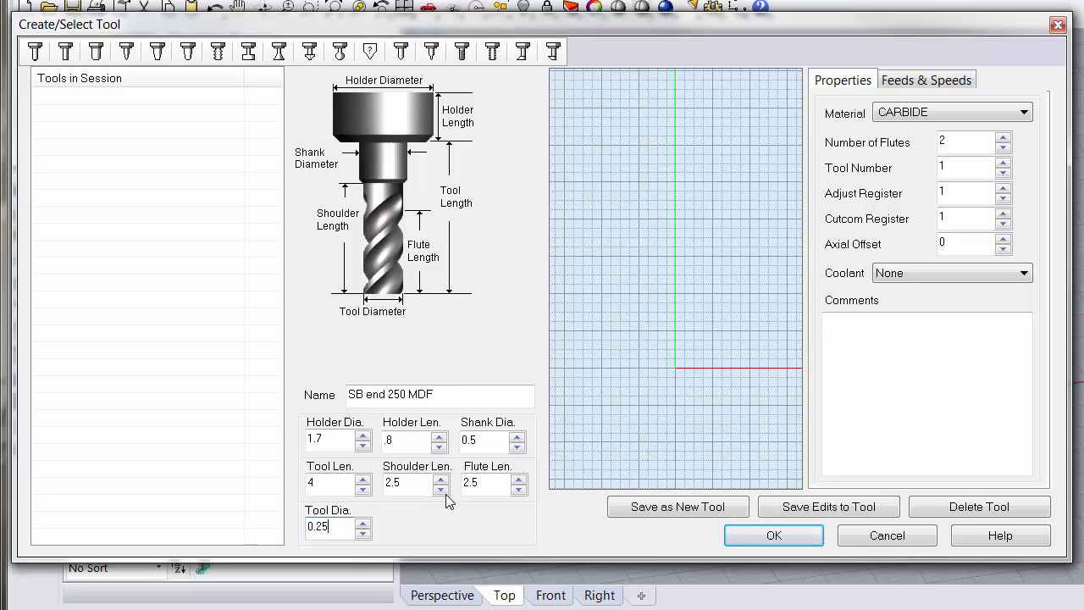
{"action": "left_click", "coordinate": [470, 440]}
{"action": "type", "text": "2"}
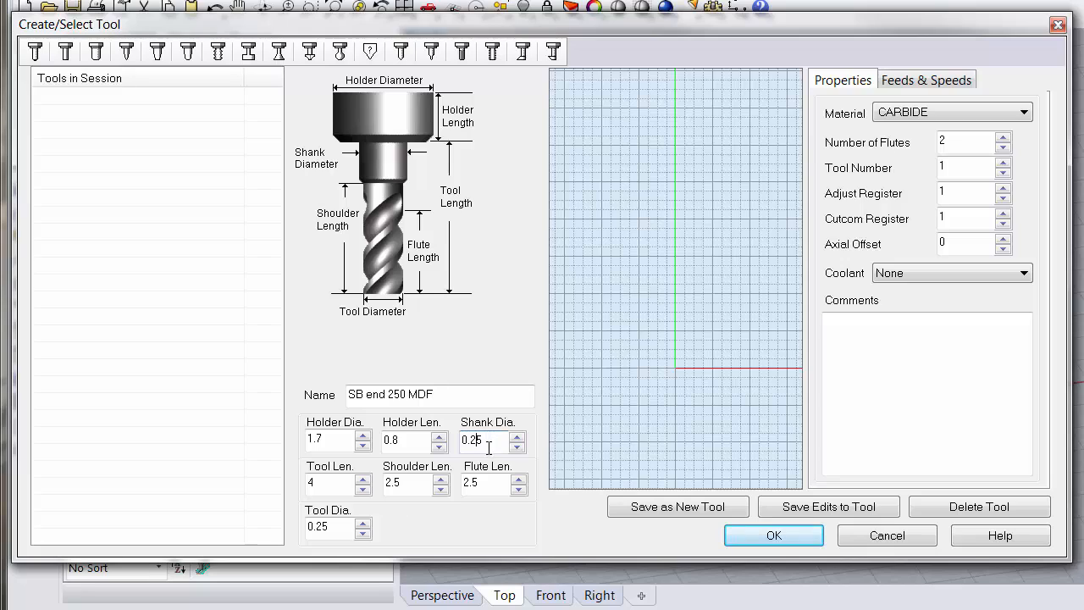
Set the tool length and shoulder length to 1.5 and the flute length to 0.75
{"action": "double_click", "coordinate": [319, 483]}
{"action": "type", "text": "1.5"}
{"action": "key", "text": "Tab"}
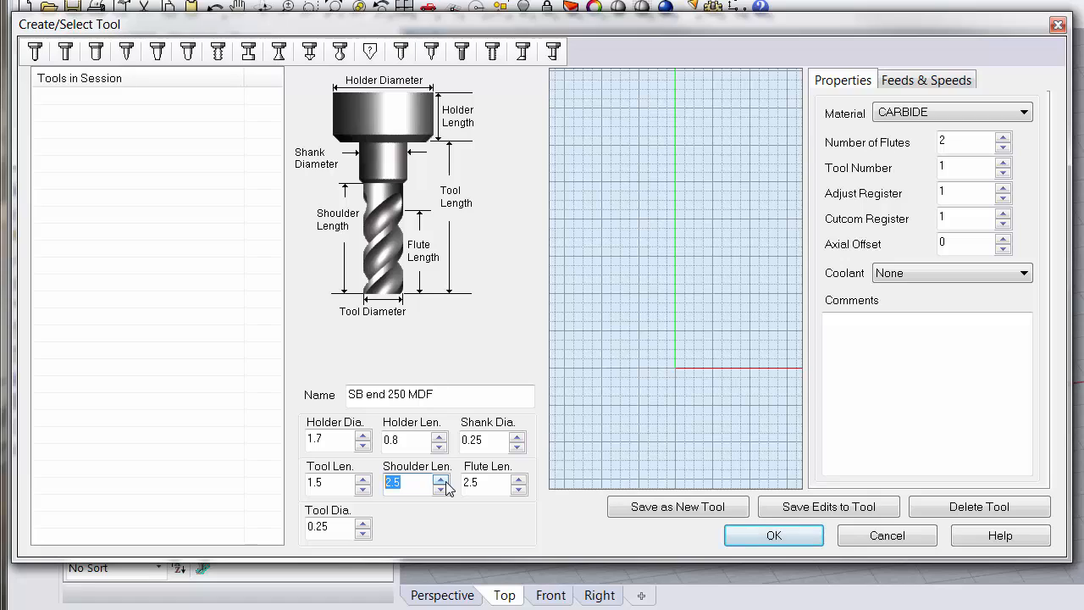
{"action": "type", "text": "1.5"}
{"action": "left_click_drag", "start_coordinate": [490, 484], "coordinate": [442, 481]}
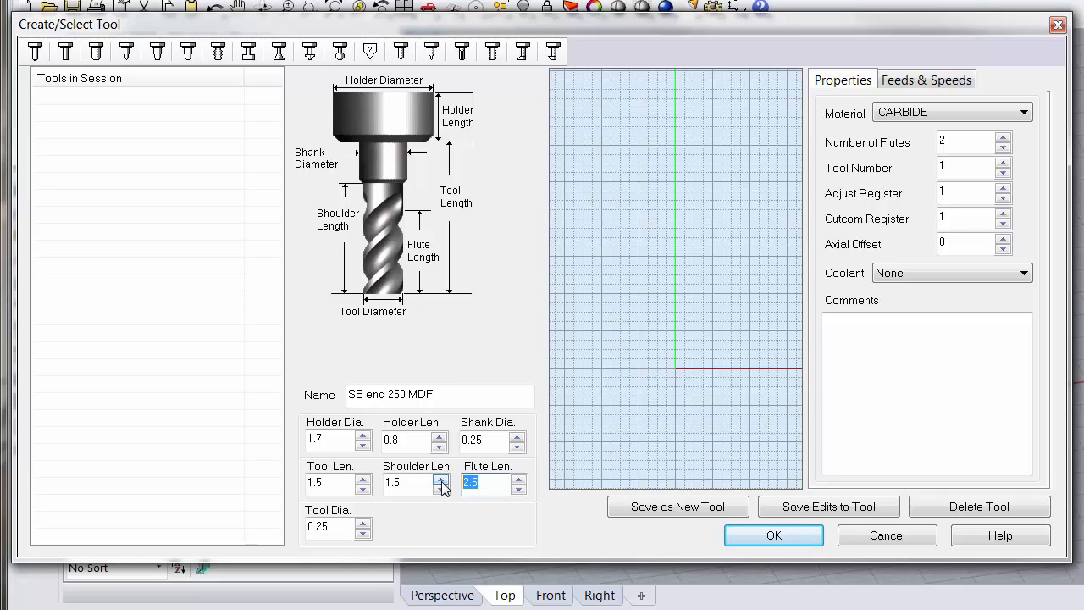
{"action": "key", "text": "BackSpace"}
{"action": "type", "text": ".75"}
Set the tool's retract and departure feed rates to 300 in/min
{"action": "left_click", "coordinate": [894, 85]}
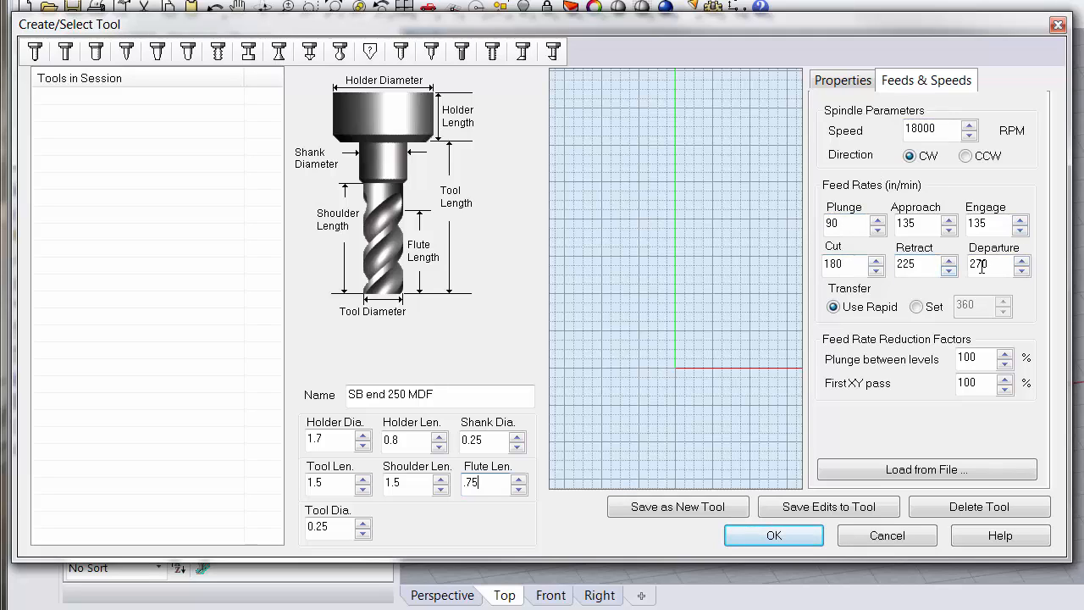
{"action": "double_click", "coordinate": [825, 264]}
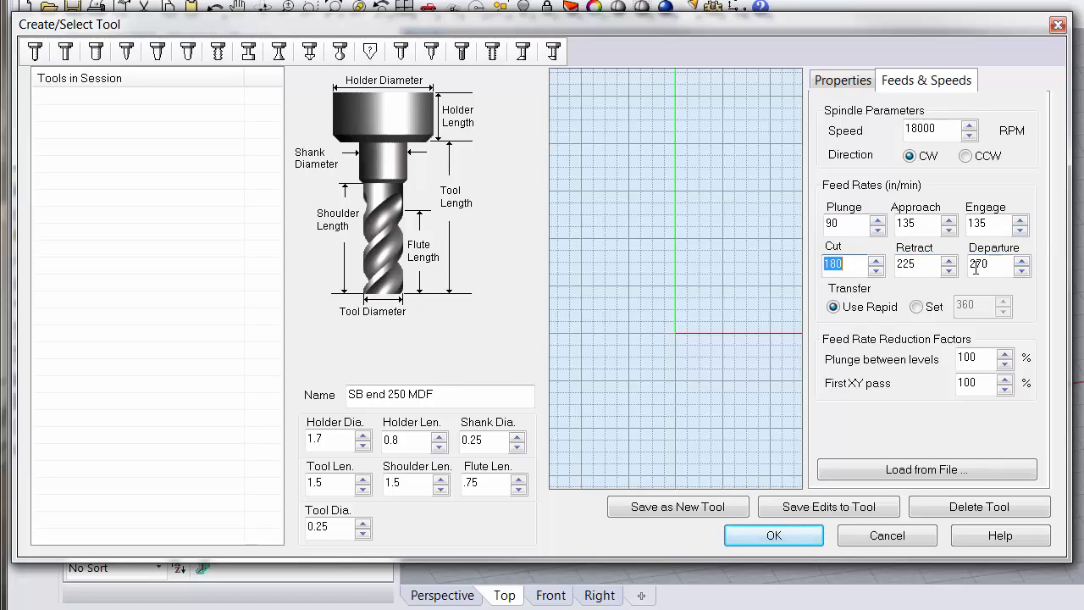
{"action": "left_click_drag", "start_coordinate": [917, 268], "coordinate": [888, 267]}
{"action": "type", "text": "300"}
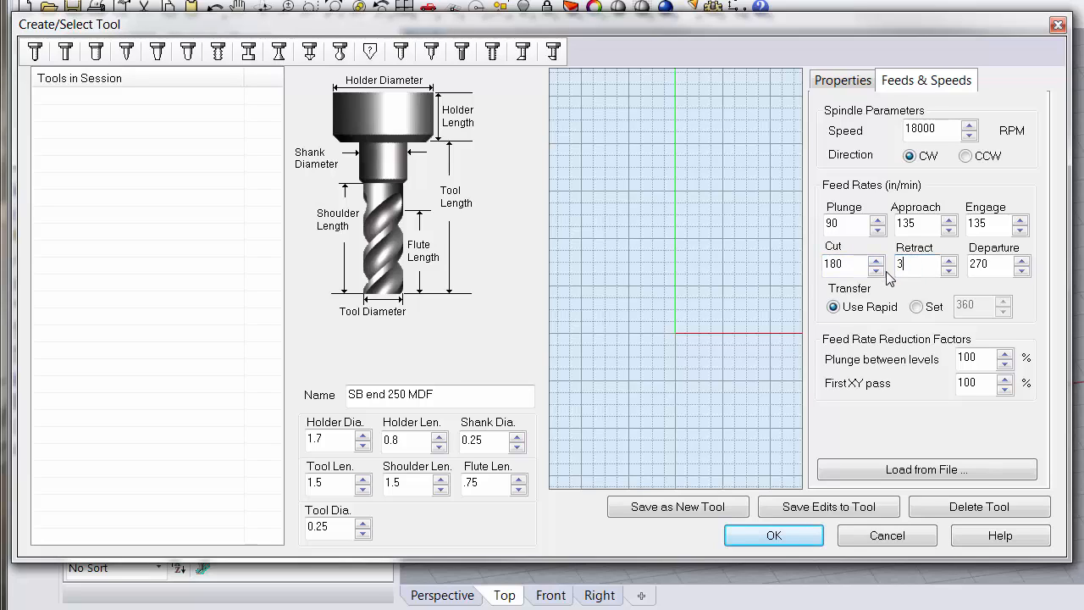
{"action": "left_click_drag", "start_coordinate": [989, 268], "coordinate": [970, 271]}
{"action": "type", "text": "300"}
Save the flat mill as a new tool in the session and close the tool definition dialog
{"action": "left_click_drag", "start_coordinate": [847, 268], "coordinate": [825, 268]}
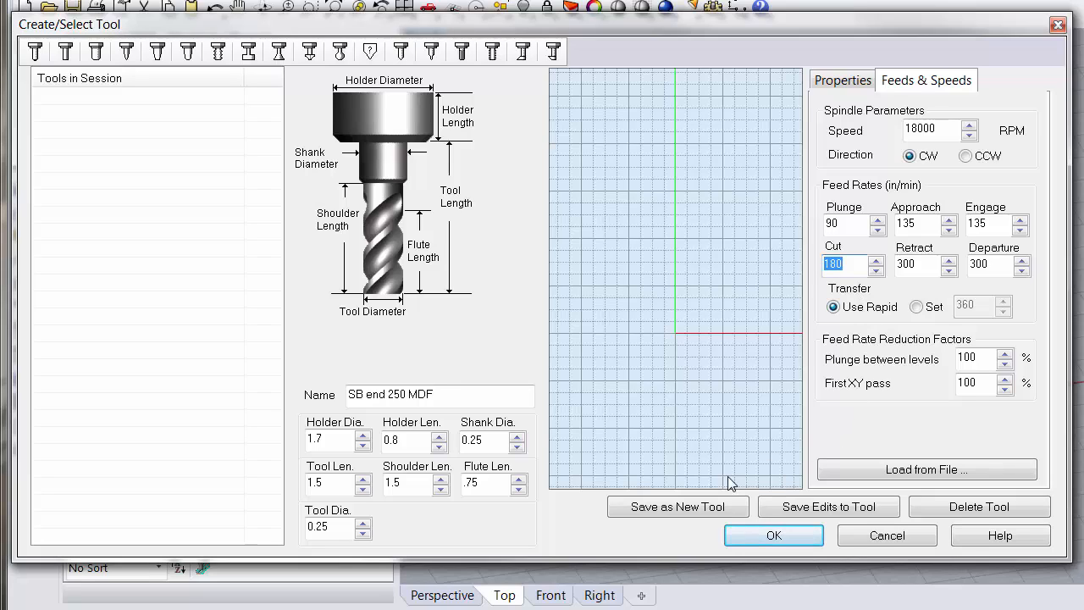
{"action": "left_click", "coordinate": [693, 511]}
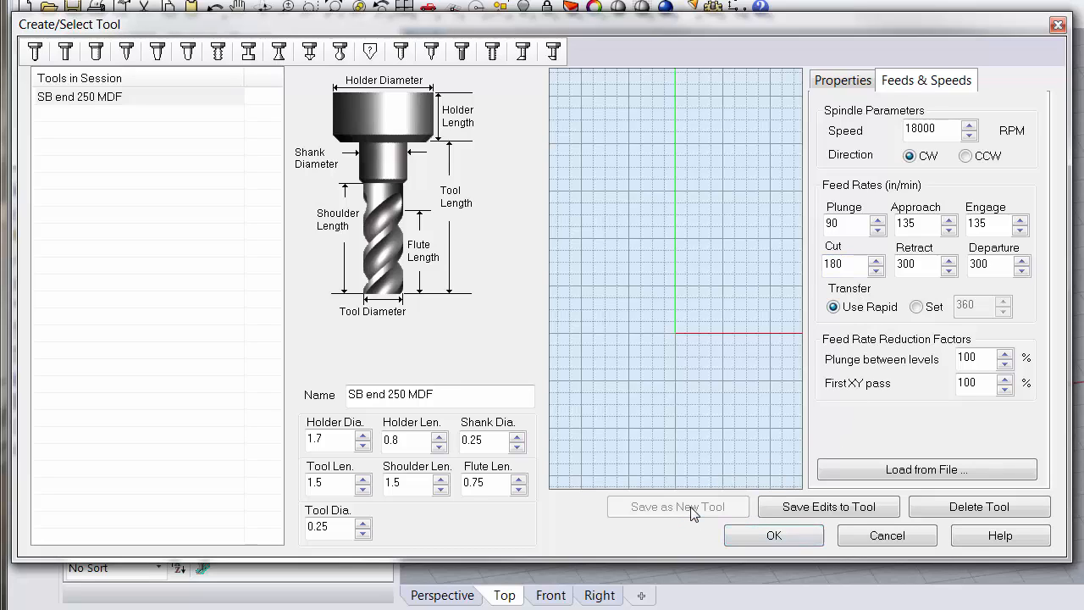
{"action": "left_click", "coordinate": [789, 539]}
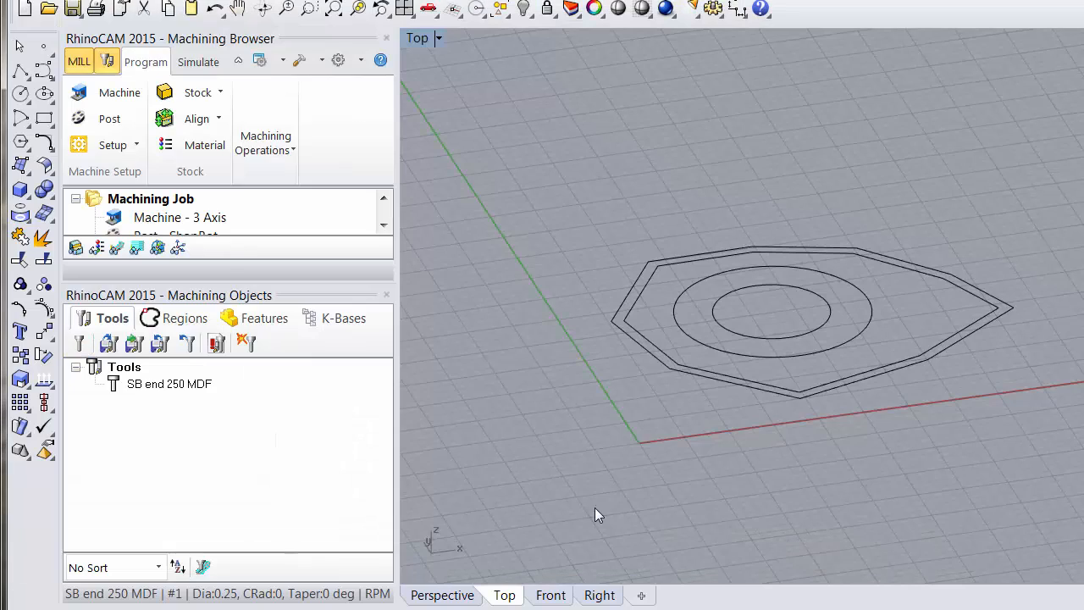